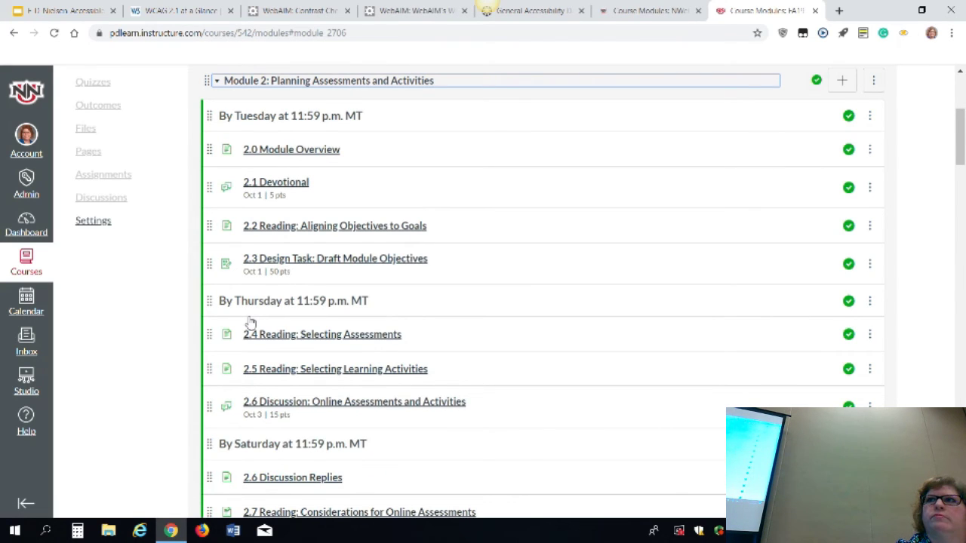
Expand Module 0: Pre-Course Activities and open its Welcome to the Seminar! page
{"action": "left_click", "coordinate": [181, 96]}
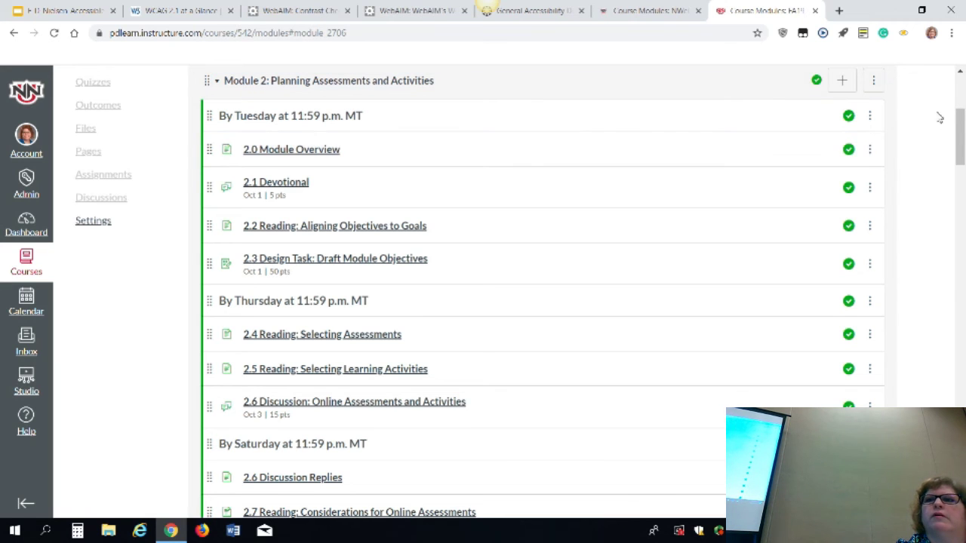
{"action": "scroll", "coordinate": [541, 302], "scroll_direction": "up", "scroll_amount": 4}
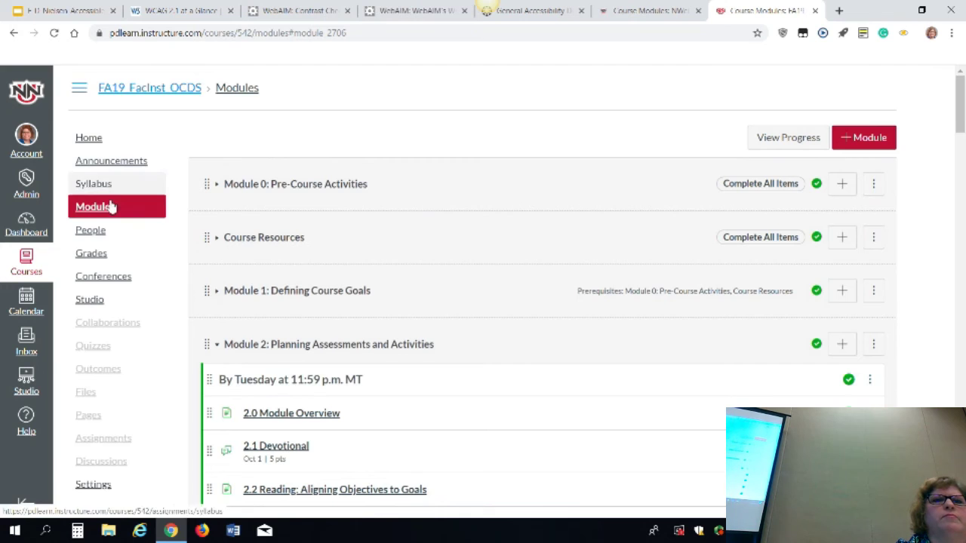
{"action": "left_click", "coordinate": [218, 186]}
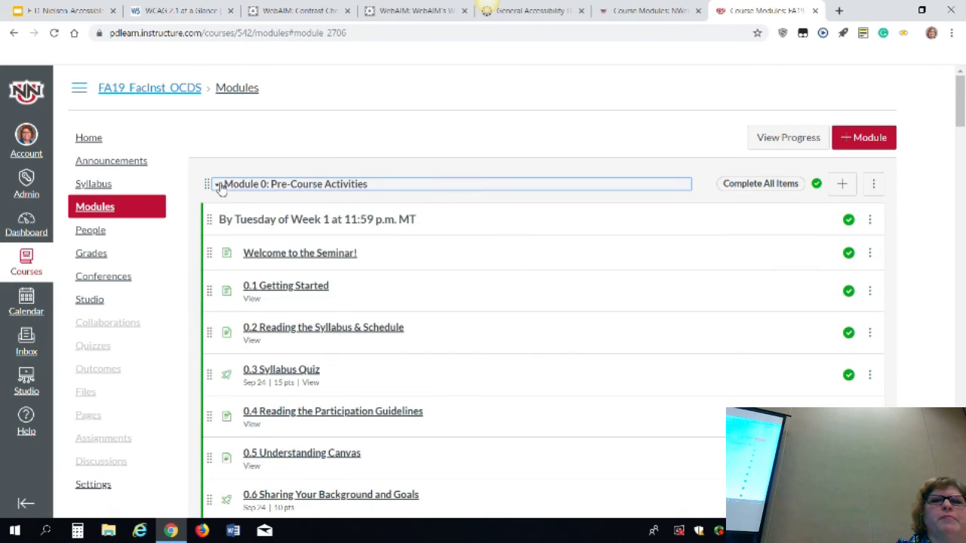
{"action": "left_click", "coordinate": [288, 255]}
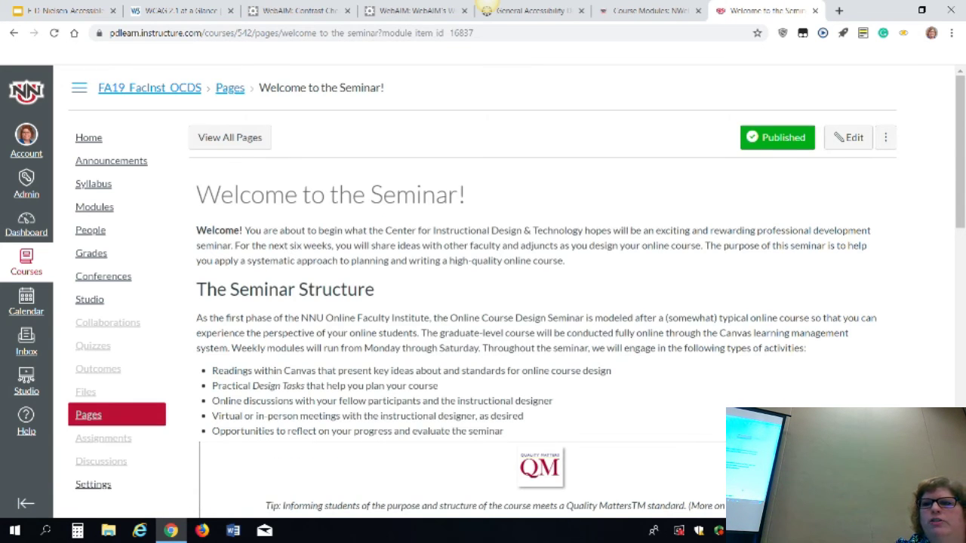
Open the Welcome to the Seminar! page for editing and check the style of the heading The Seminar Structure
{"action": "scroll", "coordinate": [937, 123], "scroll_direction": "down", "scroll_amount": 2}
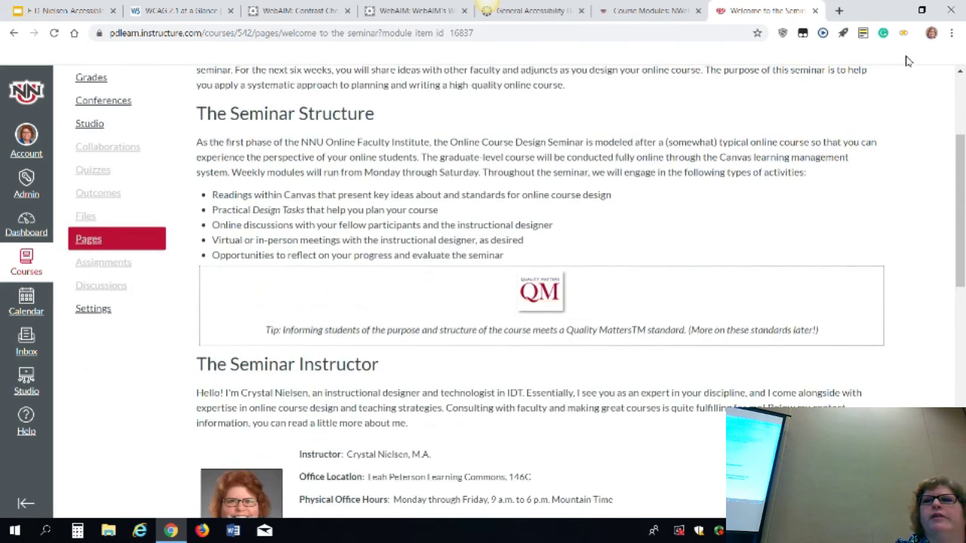
{"action": "left_click", "coordinate": [962, 87]}
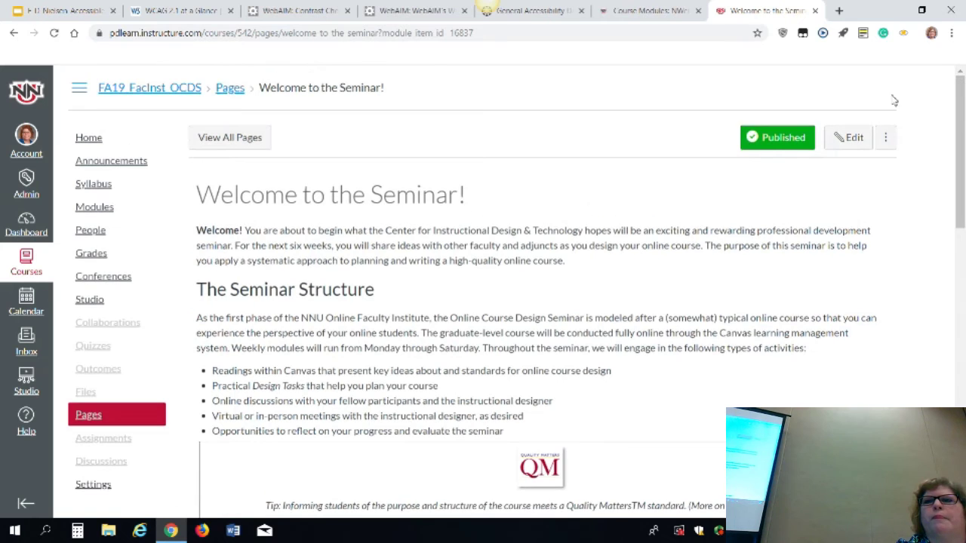
{"action": "left_click", "coordinate": [854, 144]}
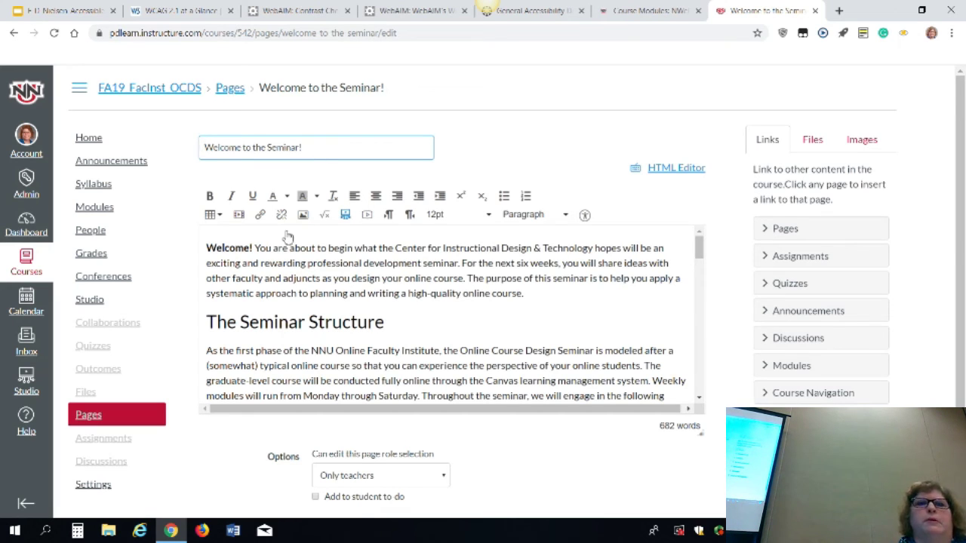
{"action": "left_click", "coordinate": [278, 329]}
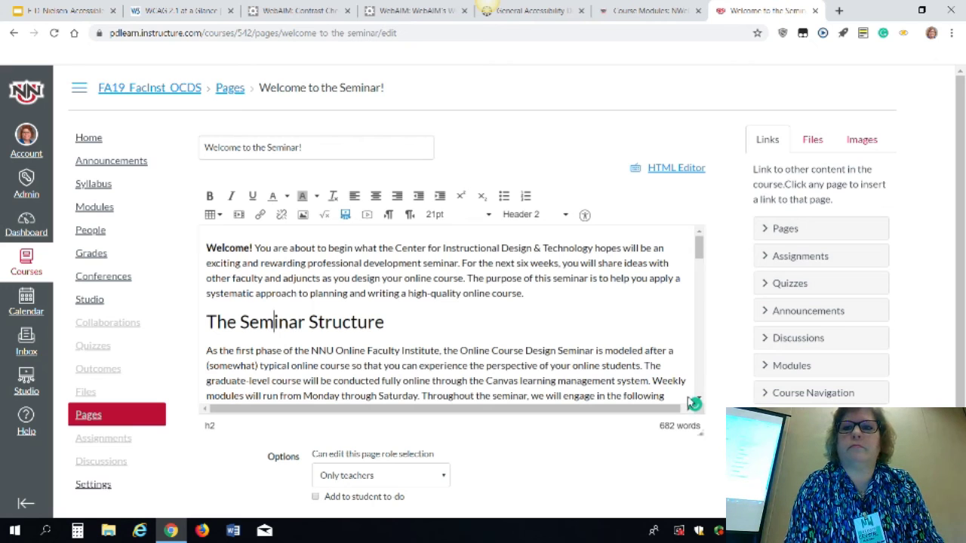
Review the QM logo's alt text, try the Decorative Image option on and off, and dismiss the image settings without updating
{"action": "scroll", "coordinate": [699, 402], "scroll_direction": "down", "scroll_amount": 5}
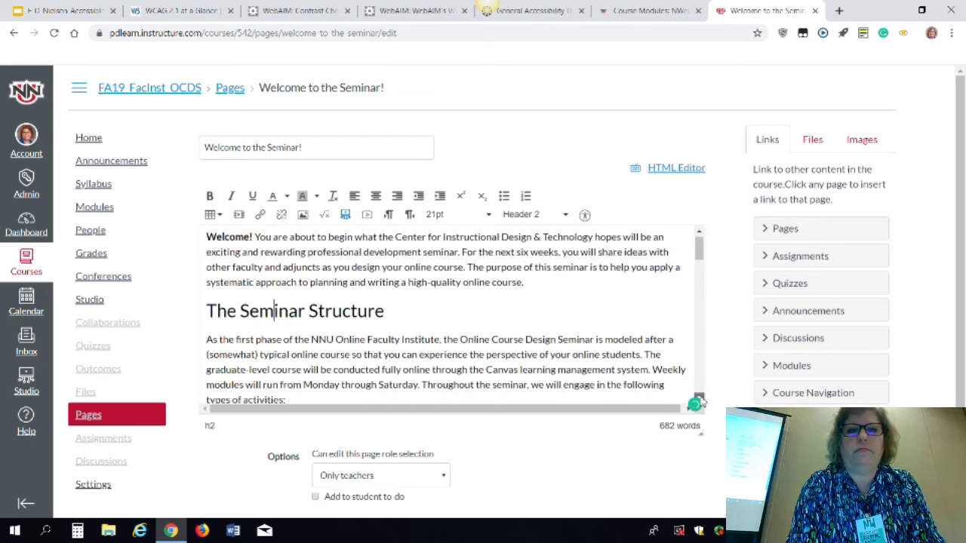
{"action": "scroll", "coordinate": [699, 402], "scroll_direction": "down", "scroll_amount": 2}
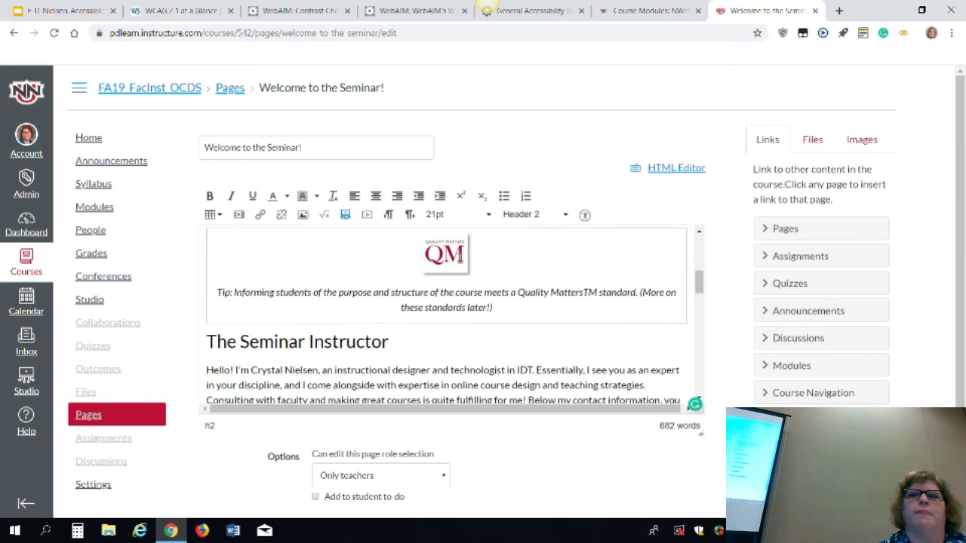
{"action": "left_click", "coordinate": [460, 257]}
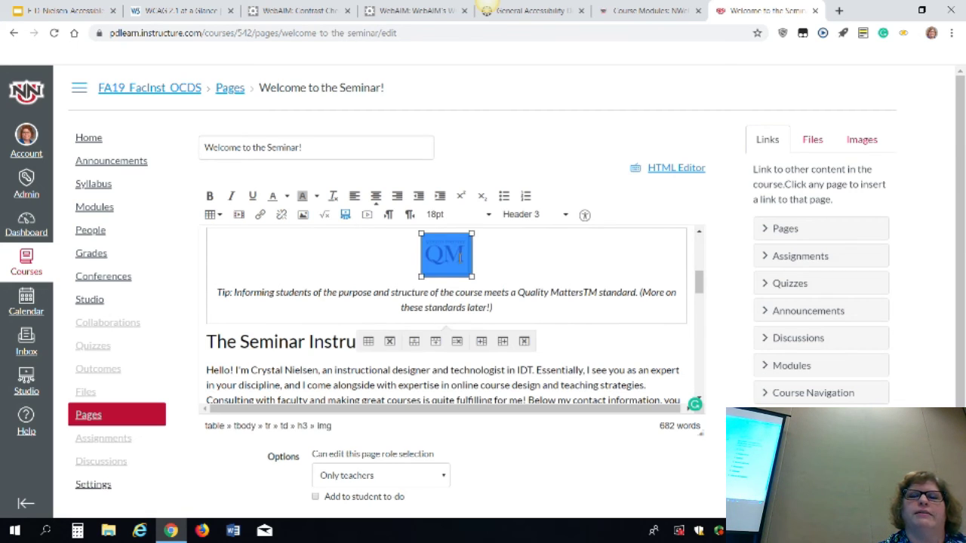
{"action": "left_click", "coordinate": [304, 215]}
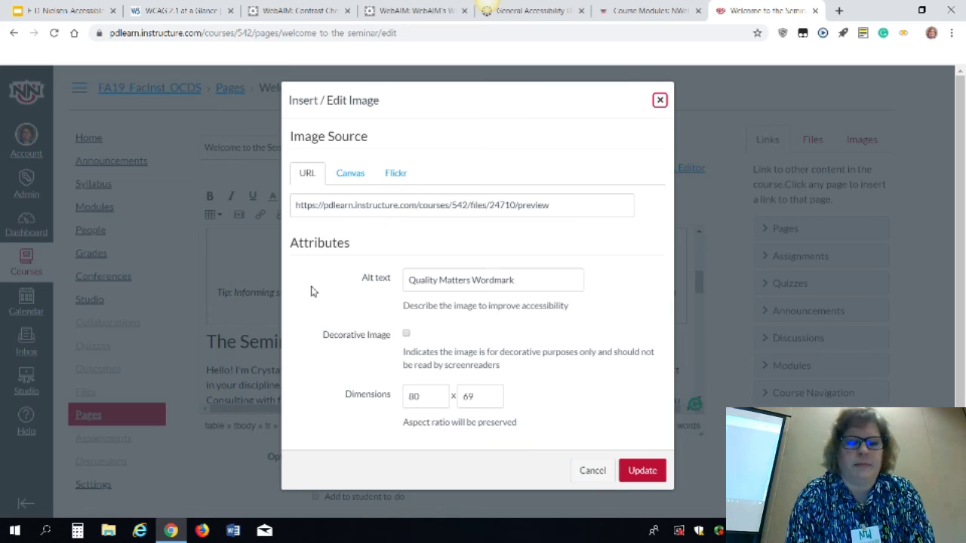
{"action": "left_click", "coordinate": [407, 333]}
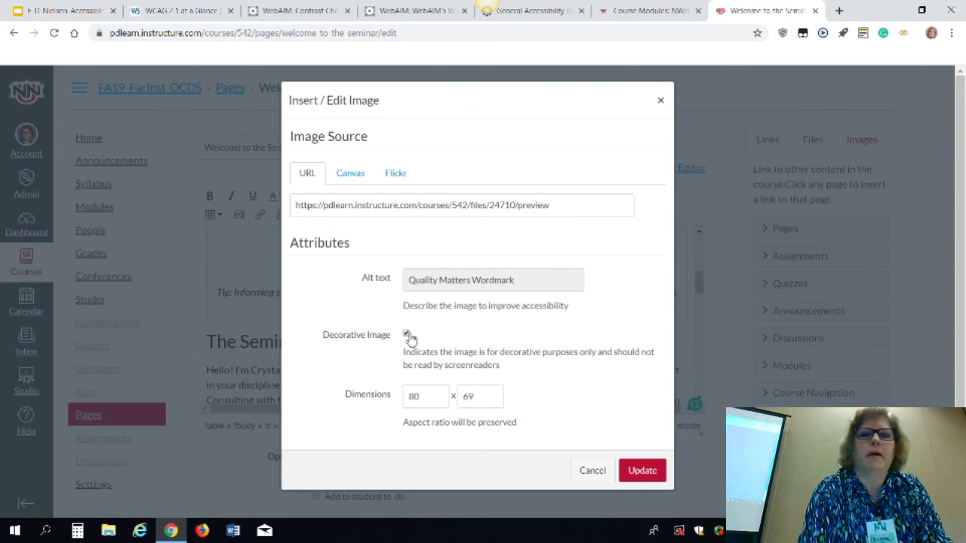
{"action": "left_click", "coordinate": [407, 335]}
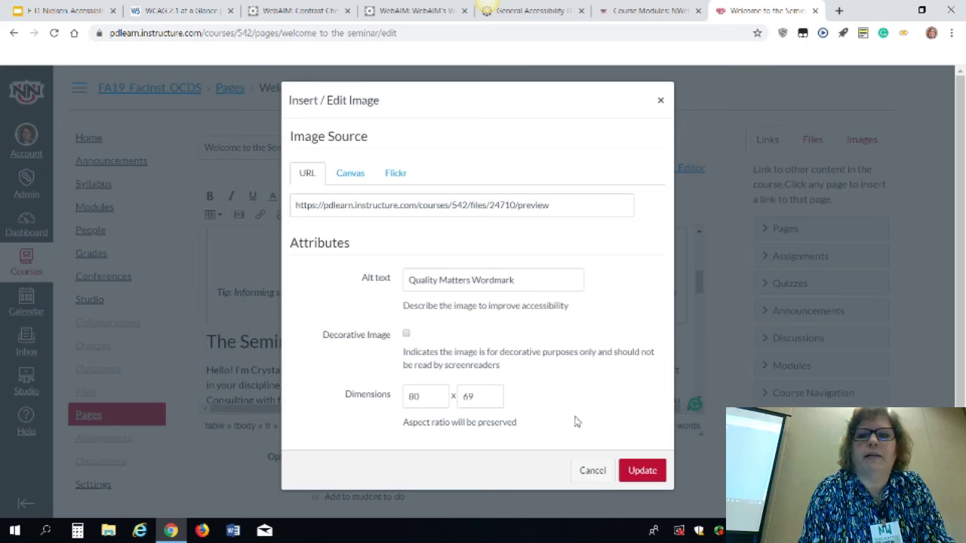
{"action": "left_click", "coordinate": [592, 472]}
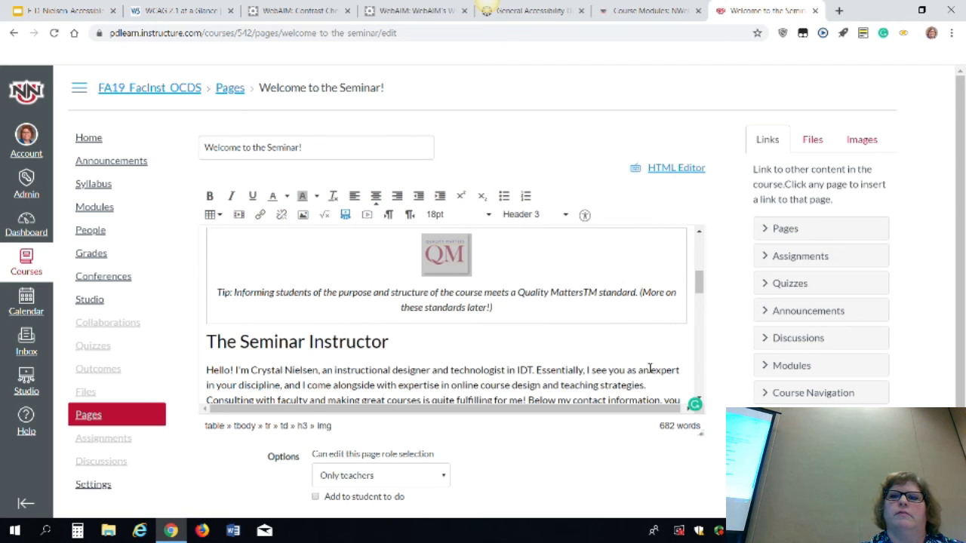
Inspect the Christmas party photo in the instructor section and leave the page editor without saving
{"action": "scroll", "coordinate": [702, 402], "scroll_direction": "down", "scroll_amount": 3}
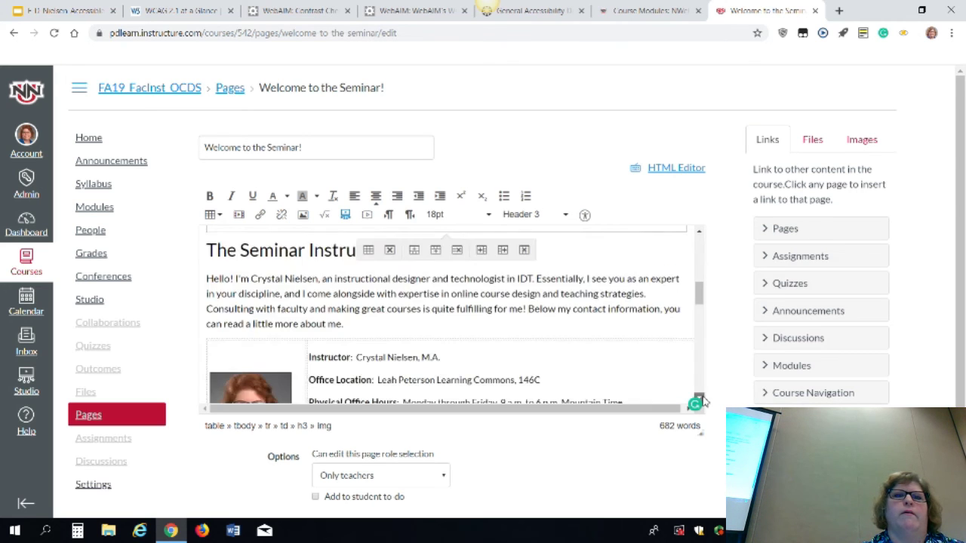
{"action": "scroll", "coordinate": [702, 401], "scroll_direction": "down", "scroll_amount": 4}
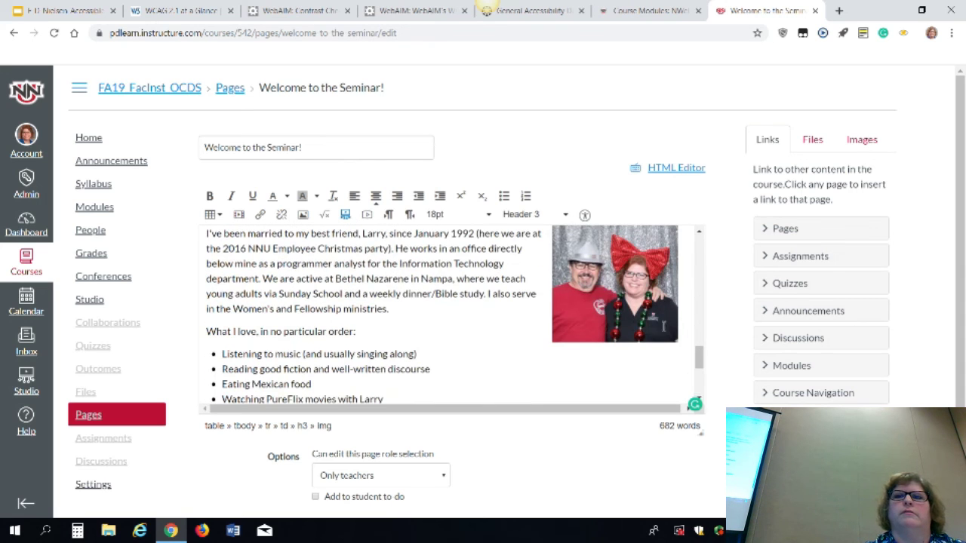
{"action": "left_click", "coordinate": [615, 283]}
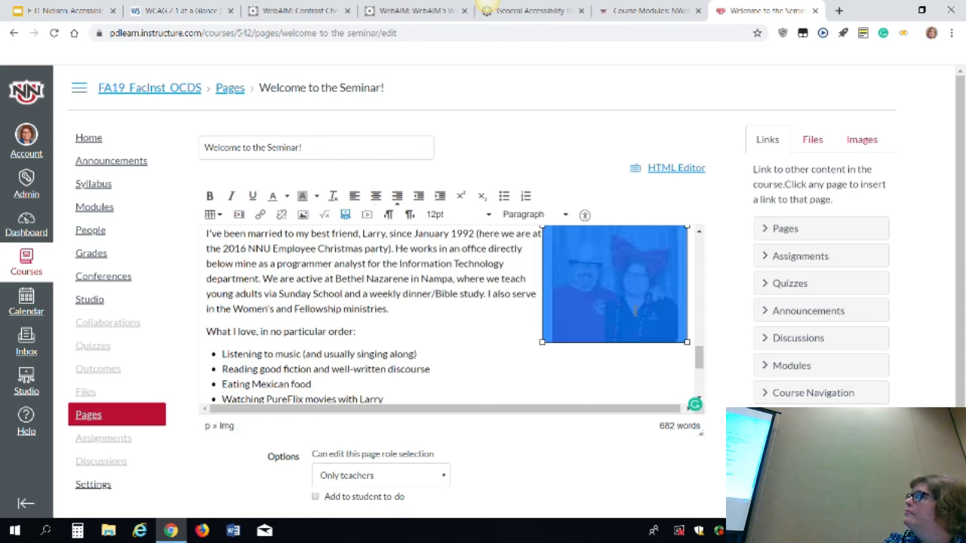
{"action": "left_click", "coordinate": [487, 309]}
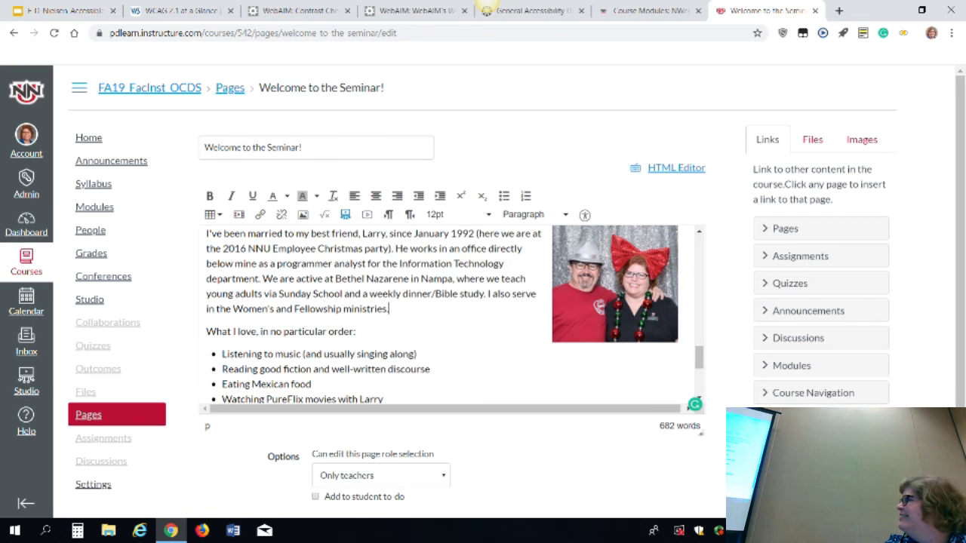
{"action": "scroll", "coordinate": [517, 285], "scroll_direction": "down", "scroll_amount": 1}
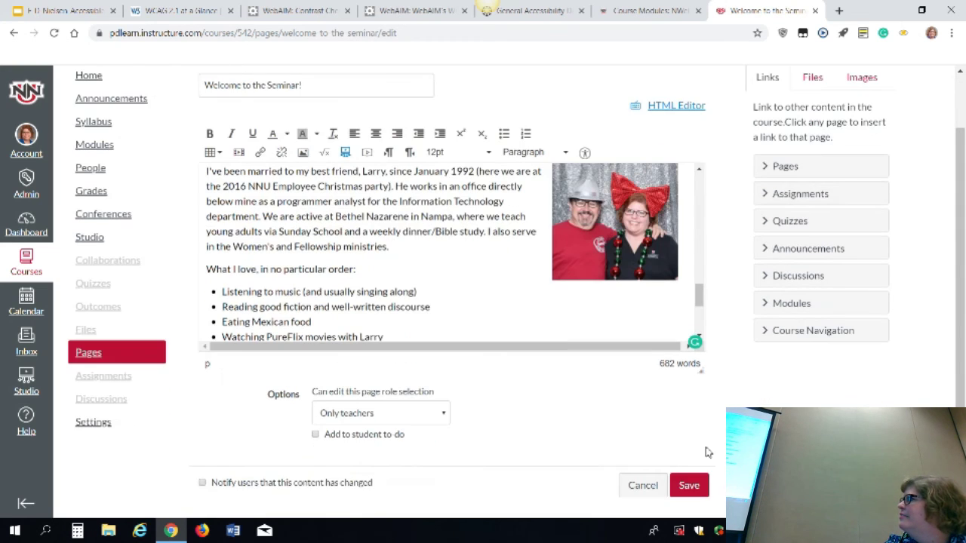
{"action": "left_click", "coordinate": [643, 486]}
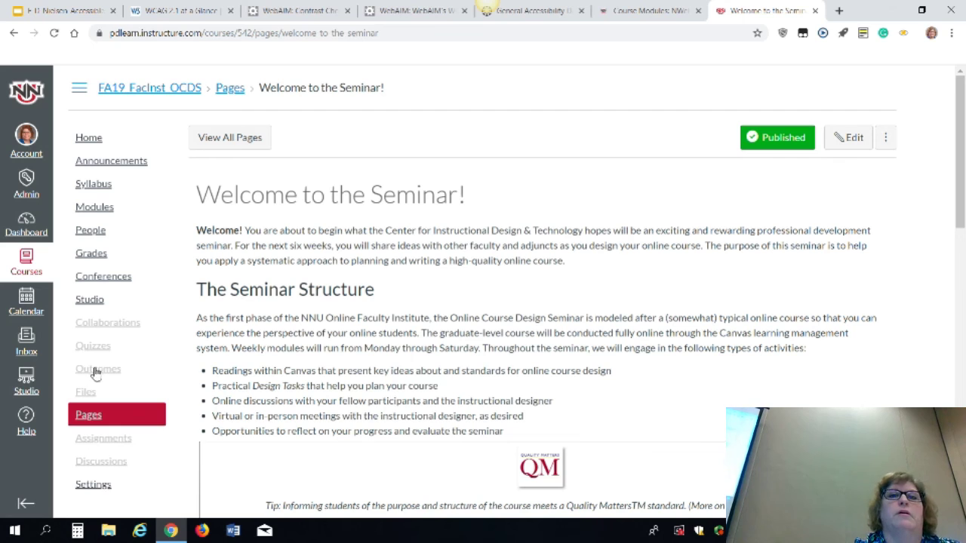
In a new browser tab, switch to Google Drive and open the CRIM 1500 Course Design Map from the FA19 OCDS Design Docs folder
{"action": "left_click", "coordinate": [839, 11]}
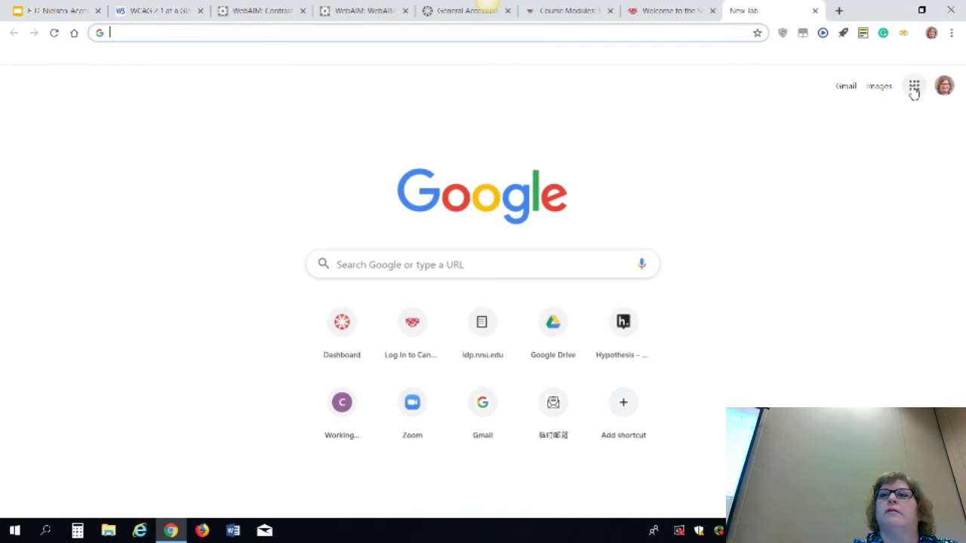
{"action": "left_click", "coordinate": [562, 330]}
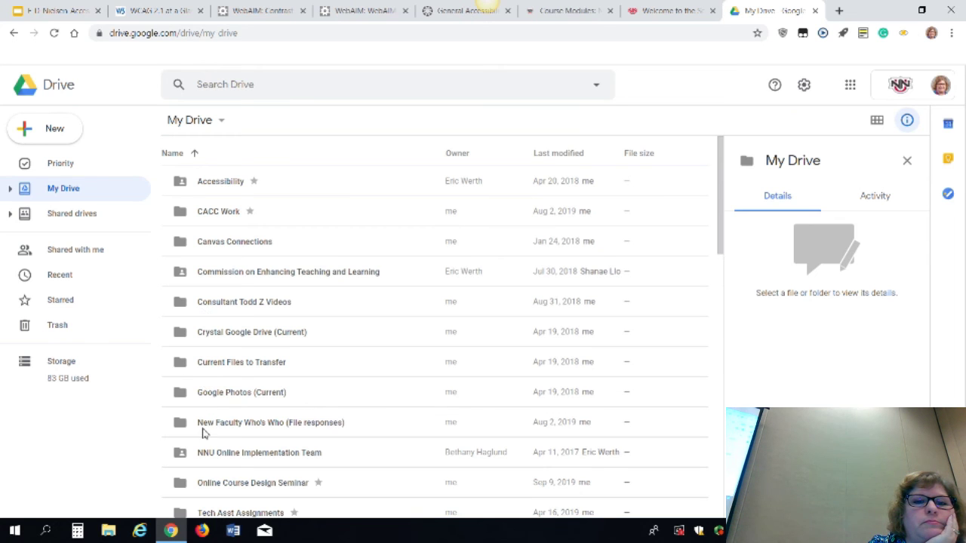
{"action": "double_click", "coordinate": [217, 483]}
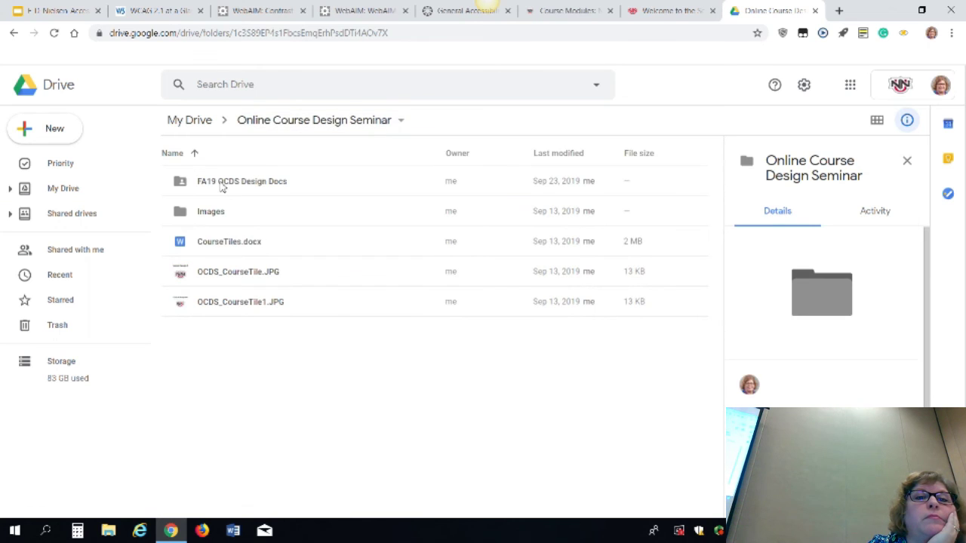
{"action": "double_click", "coordinate": [221, 183]}
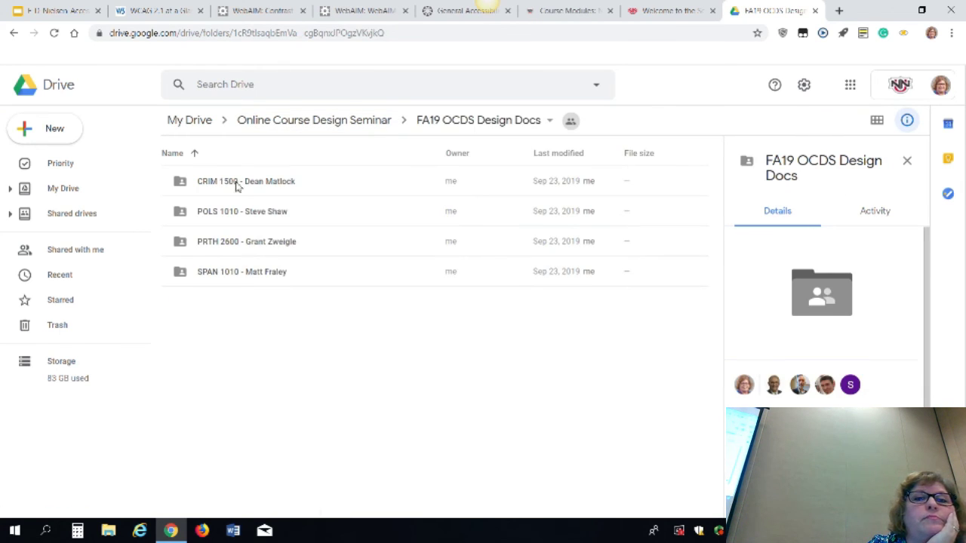
{"action": "left_click", "coordinate": [226, 185]}
{"action": "double_click", "coordinate": [226, 186]}
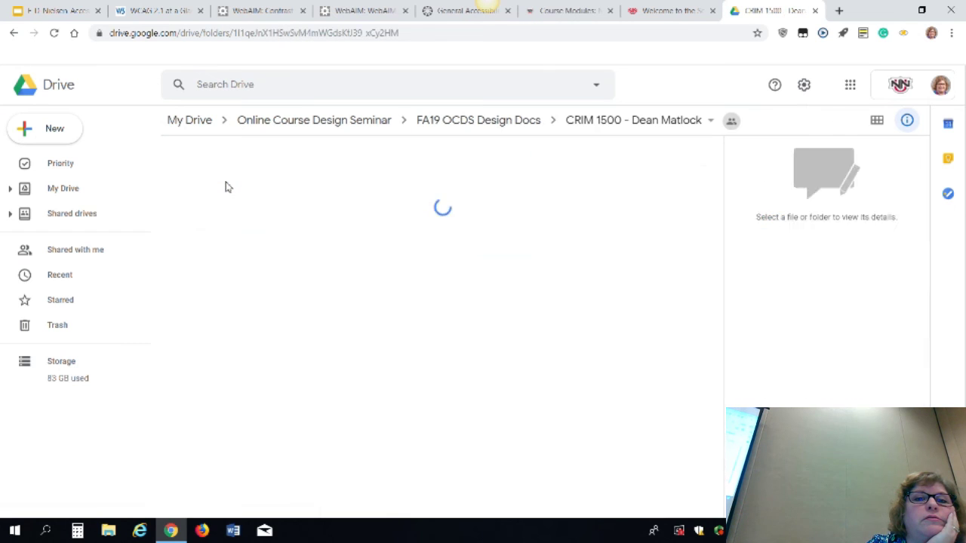
{"action": "double_click", "coordinate": [226, 186]}
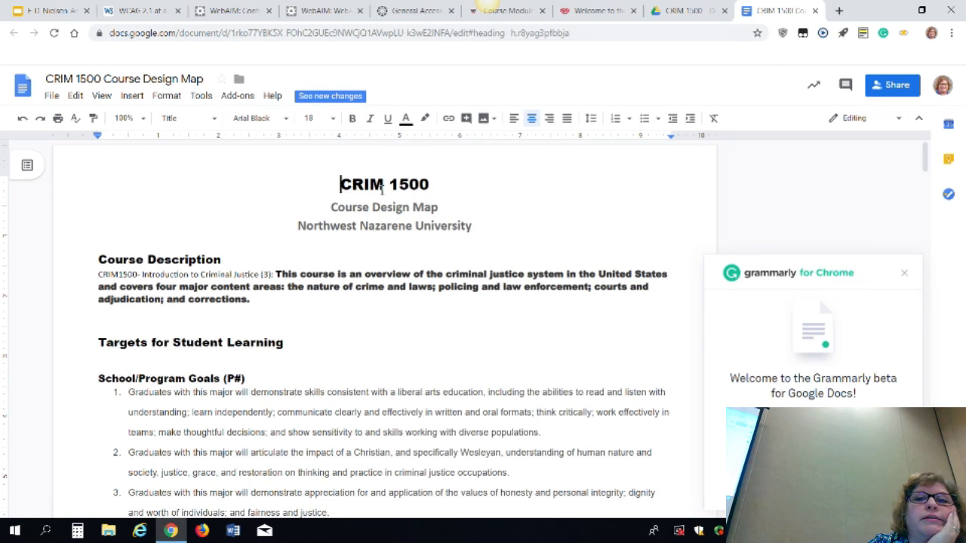
Examine the available paragraph styles and the apply and update choices for Title, leaving the CRIM 1500 title's style as is
{"action": "left_click", "coordinate": [216, 121]}
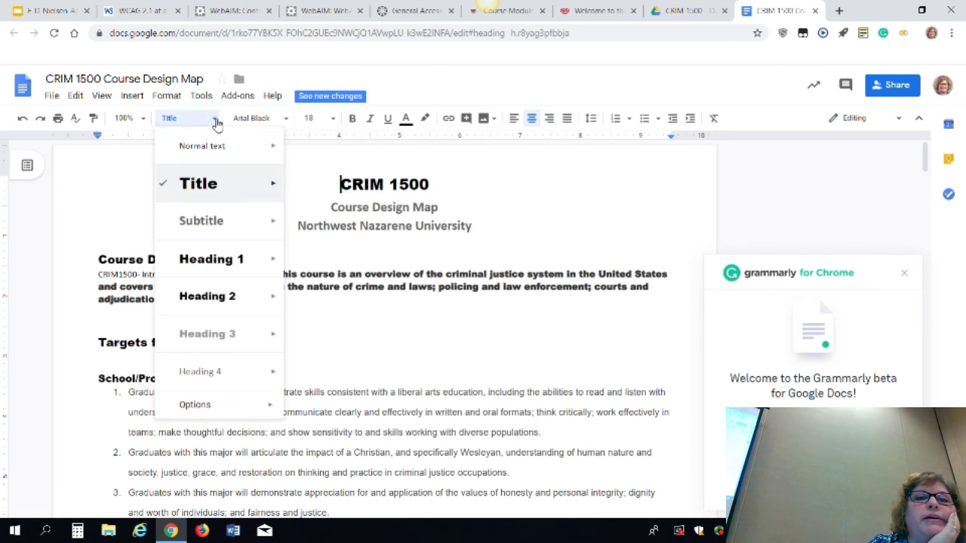
{"action": "mouse_move", "coordinate": [226, 199]}
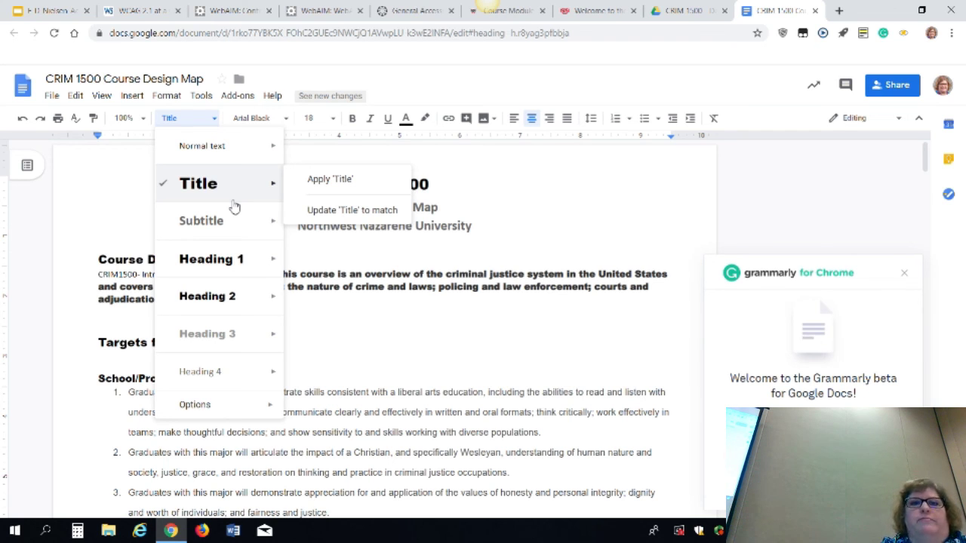
{"action": "mouse_move", "coordinate": [273, 185]}
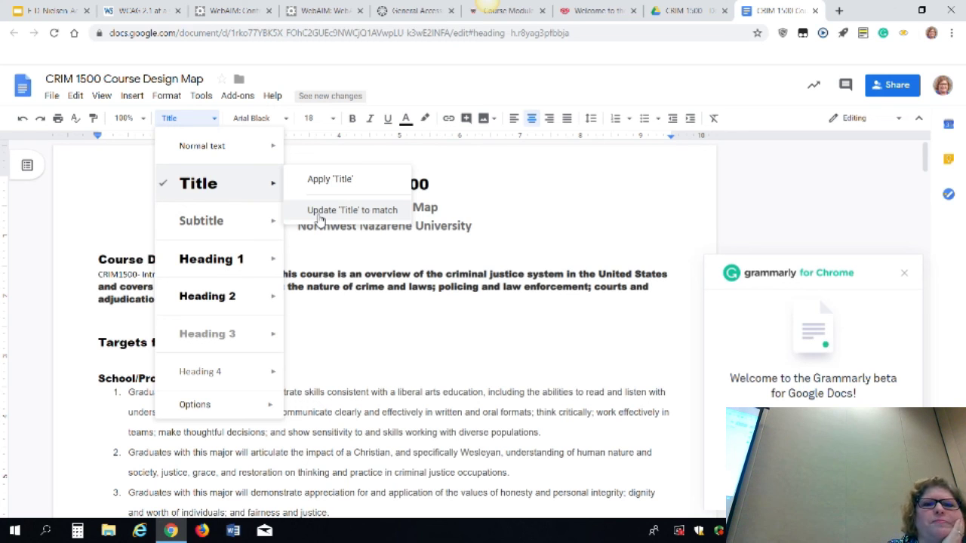
{"action": "left_click", "coordinate": [494, 183]}
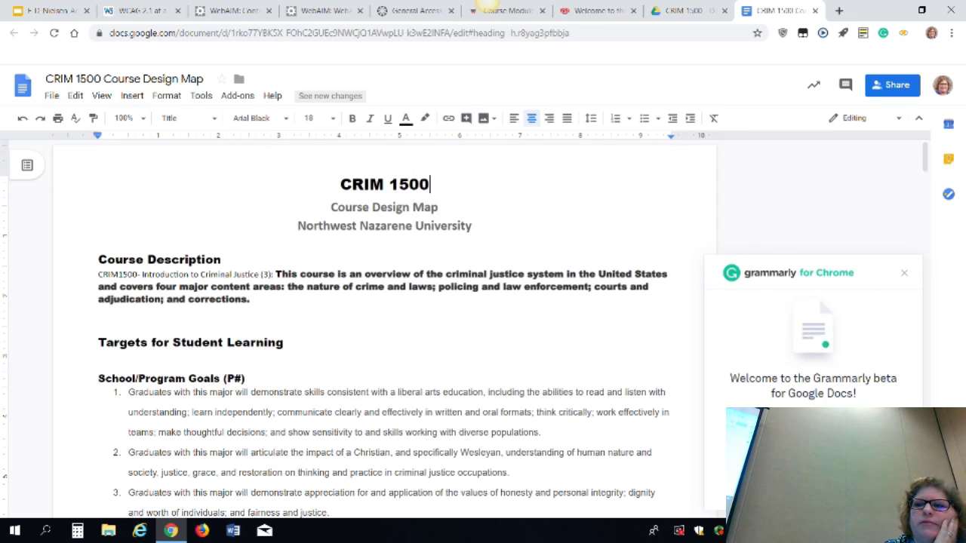
Add three blank lines above the CRIM 1500 title
{"action": "left_click", "coordinate": [339, 186]}
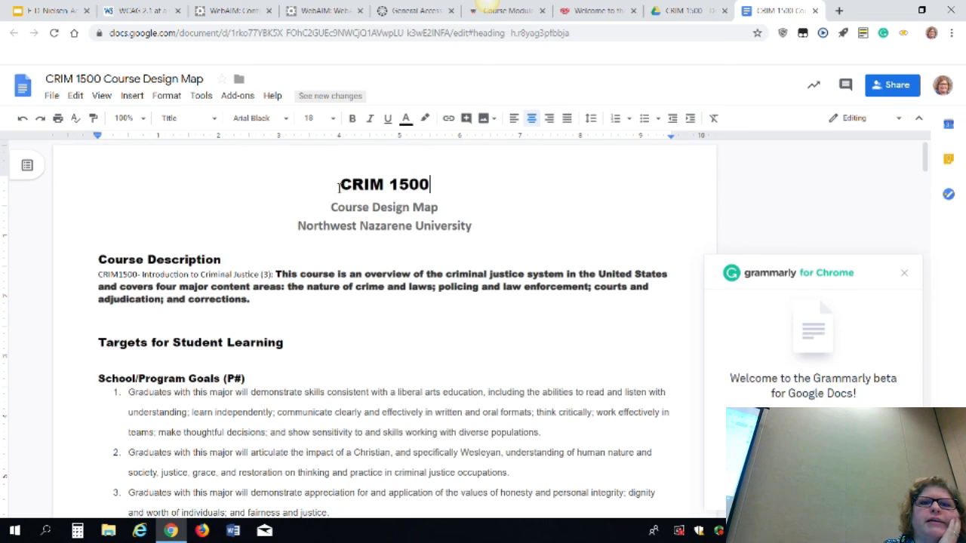
{"action": "key", "text": "Return"}
{"action": "key", "text": "Return"}
{"action": "key", "text": "Return"}
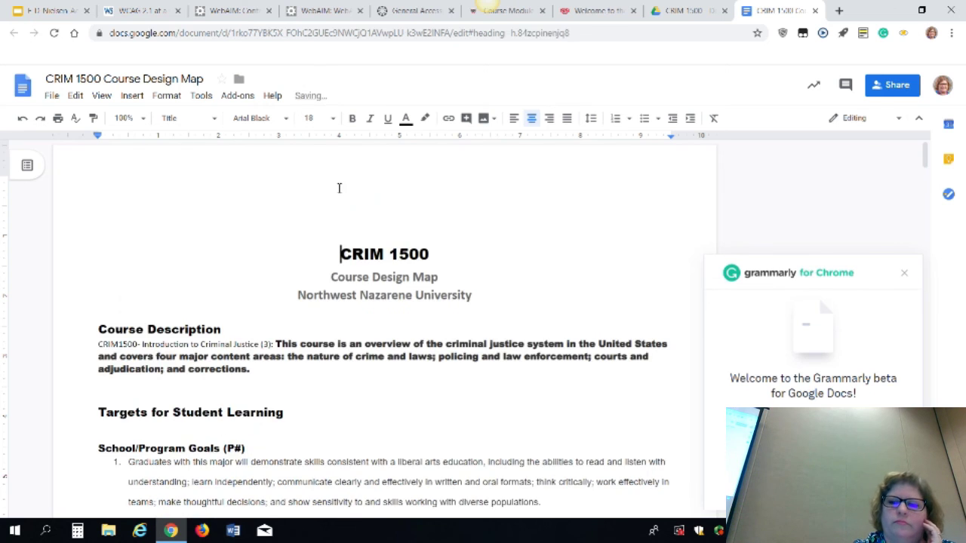
Insert the purple flower image from the recent Google Drive files on the first blank line above the CRIM 1500 title
{"action": "left_click", "coordinate": [339, 188]}
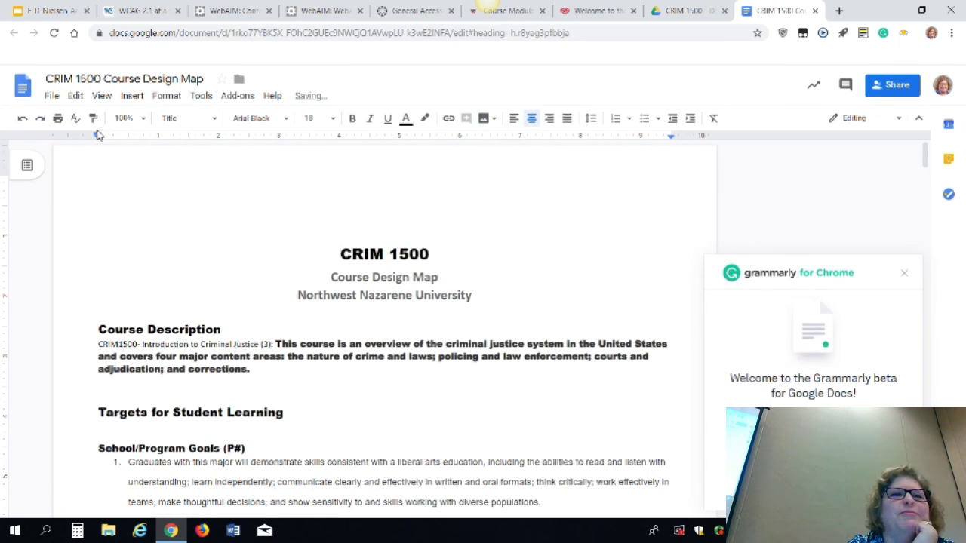
{"action": "left_click", "coordinate": [136, 102]}
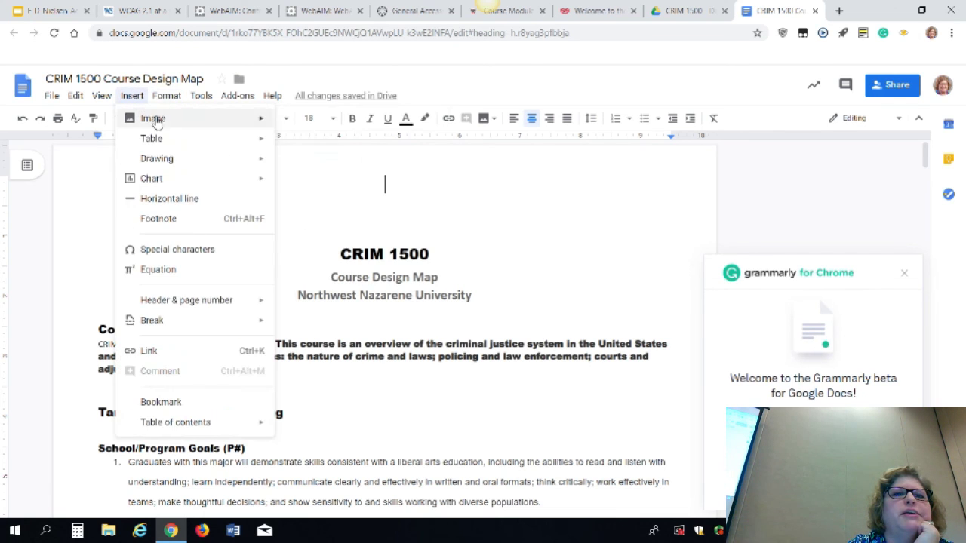
{"action": "mouse_move", "coordinate": [158, 123]}
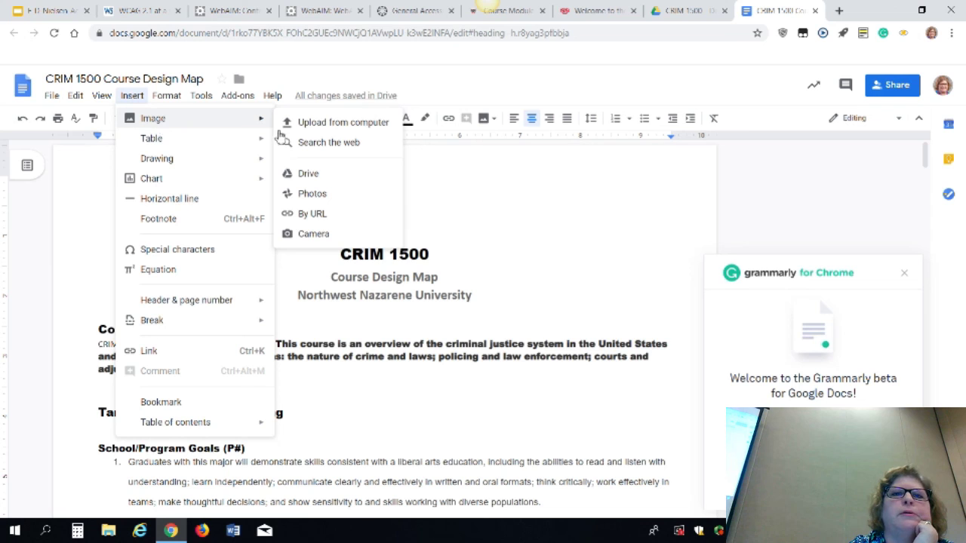
{"action": "left_click", "coordinate": [317, 178]}
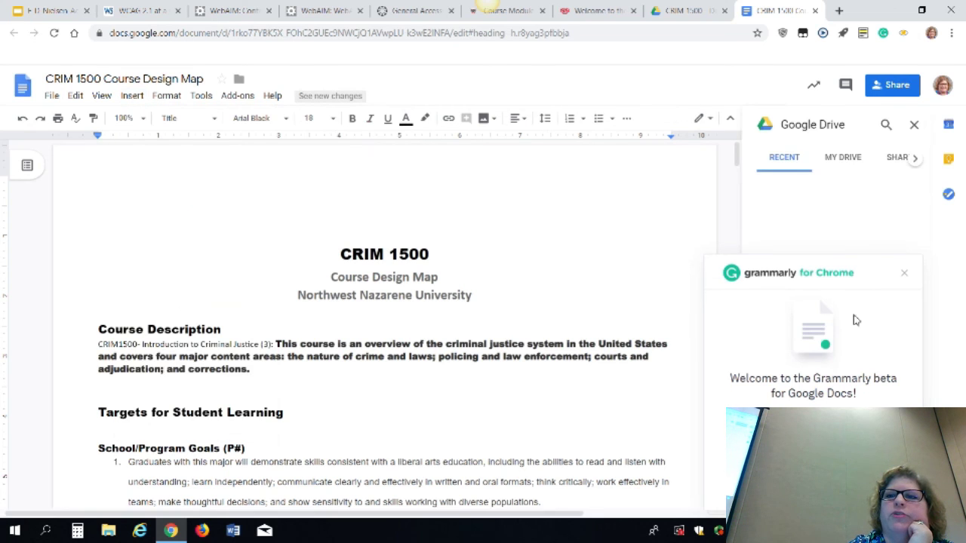
{"action": "left_click", "coordinate": [906, 274]}
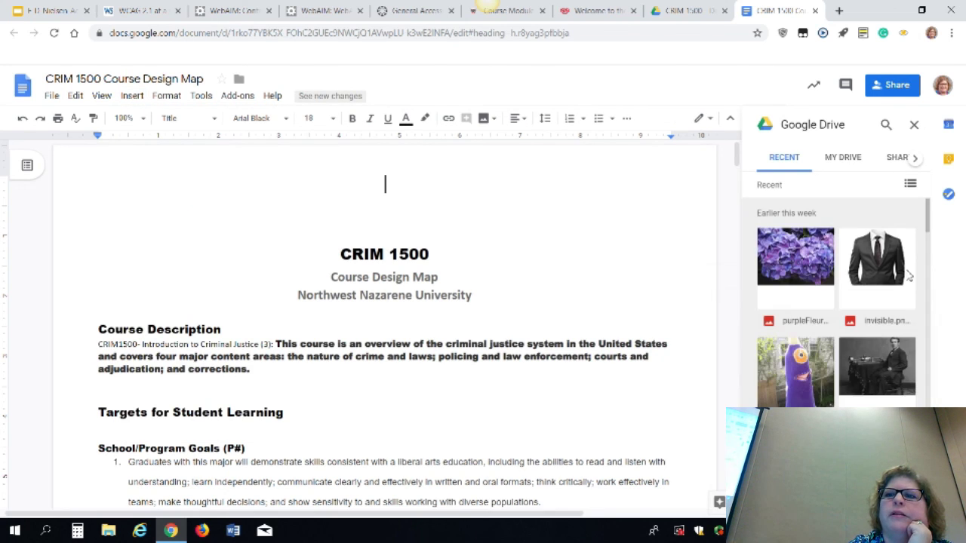
{"action": "left_click", "coordinate": [806, 255]}
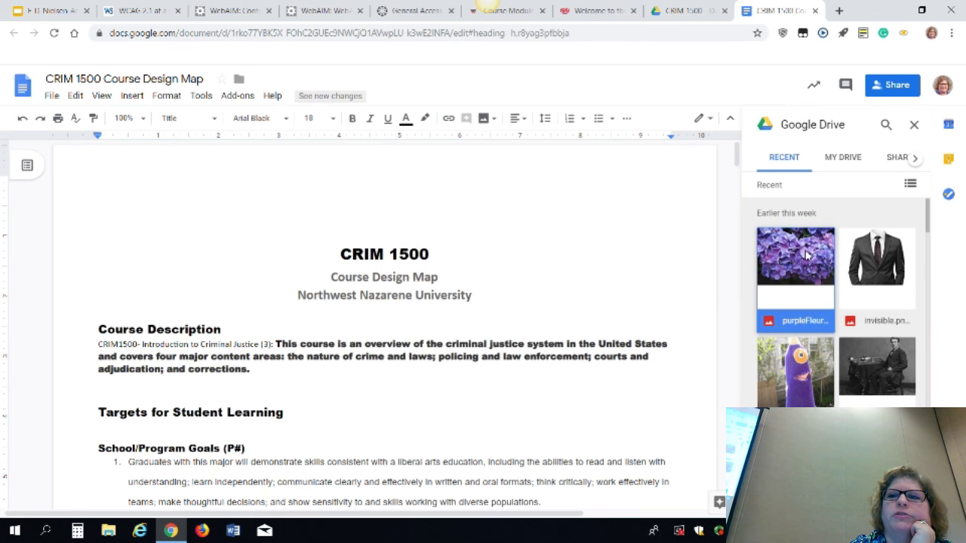
{"action": "double_click", "coordinate": [806, 255]}
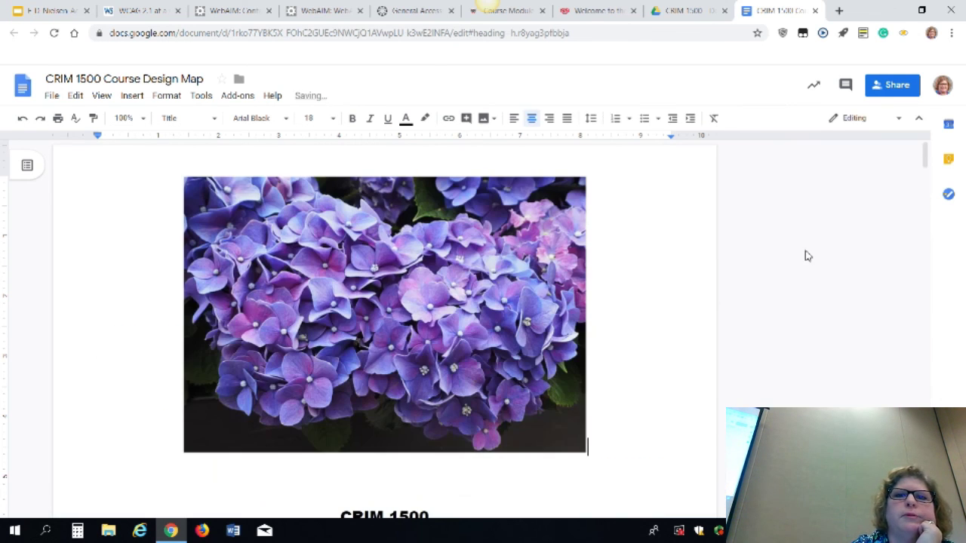
Examine the title and description fields in the flower image's alt text settings and cancel without entering anything
{"action": "left_click", "coordinate": [395, 257]}
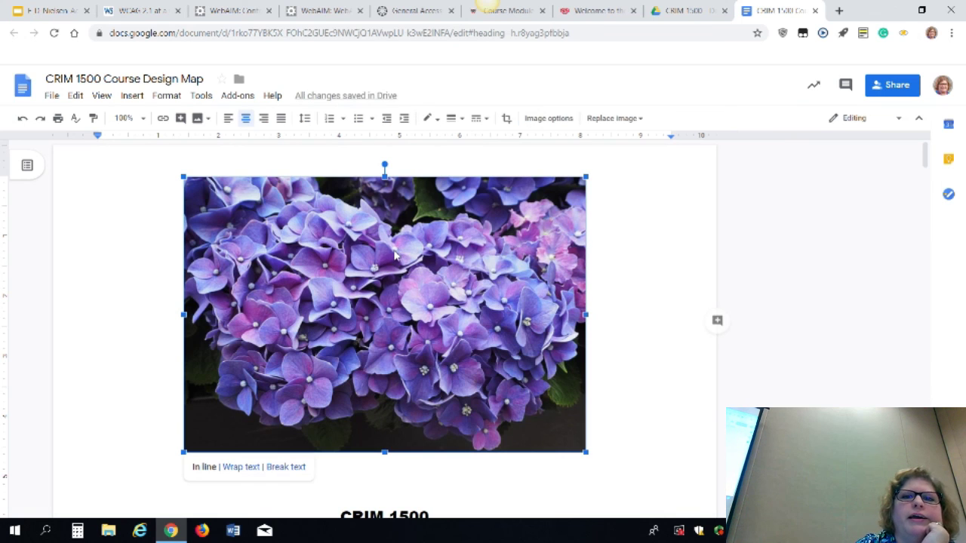
{"action": "right_click", "coordinate": [394, 254]}
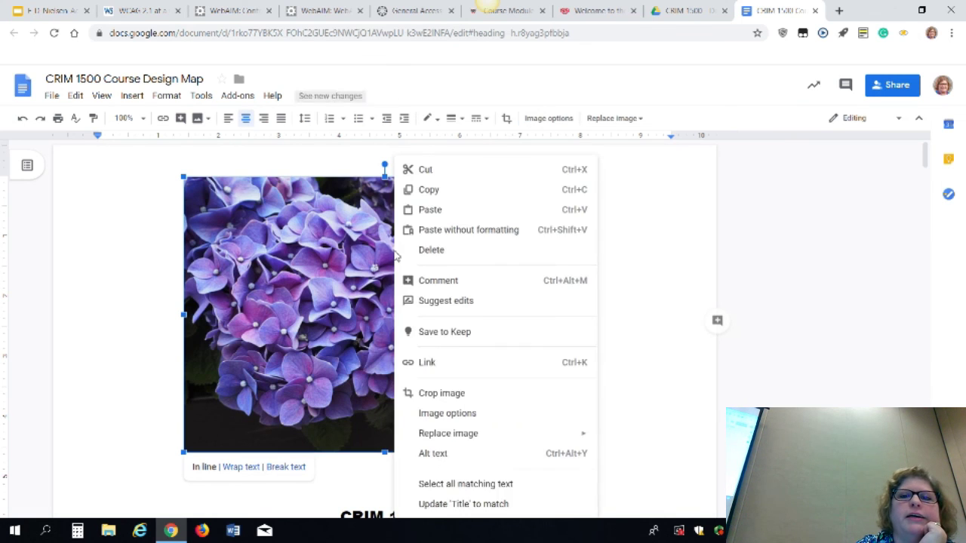
{"action": "left_click", "coordinate": [433, 454]}
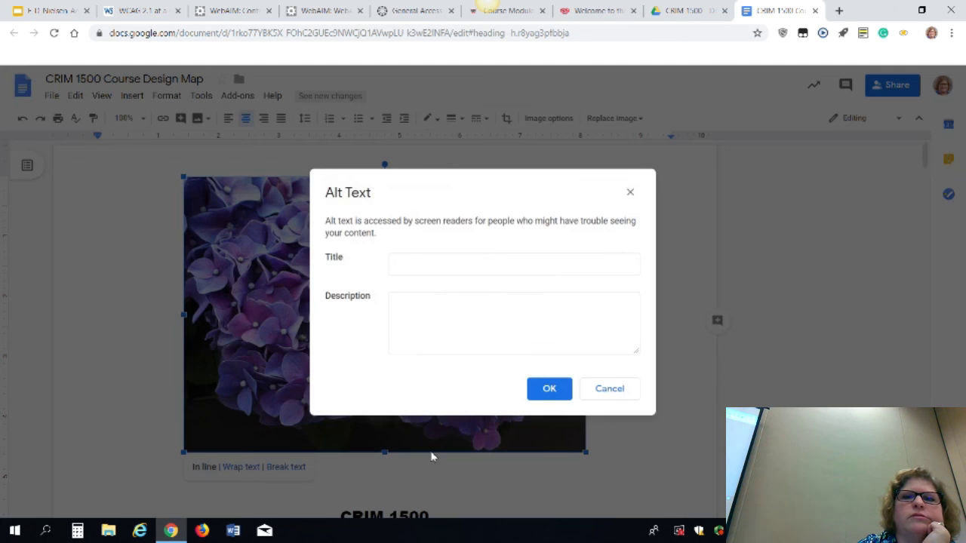
{"action": "left_click", "coordinate": [406, 269]}
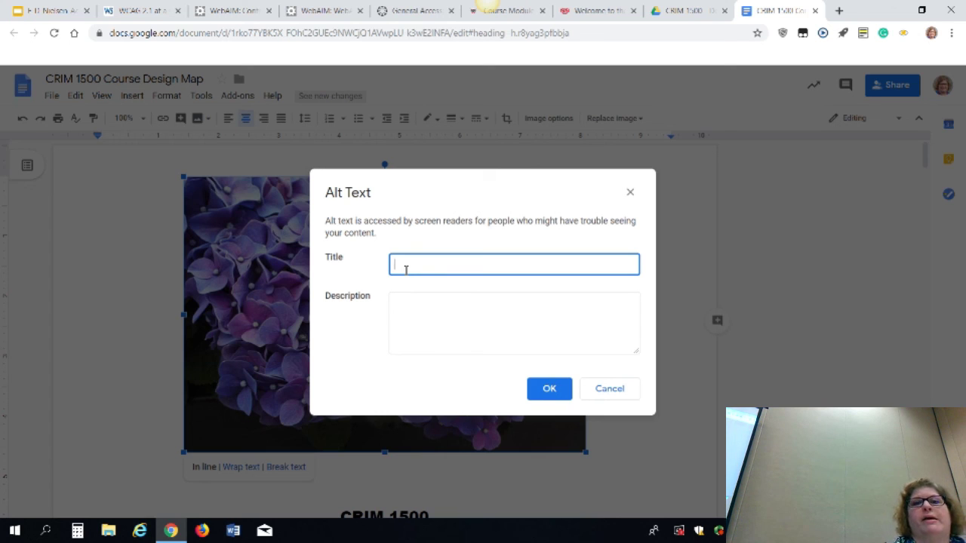
{"action": "left_click", "coordinate": [617, 390]}
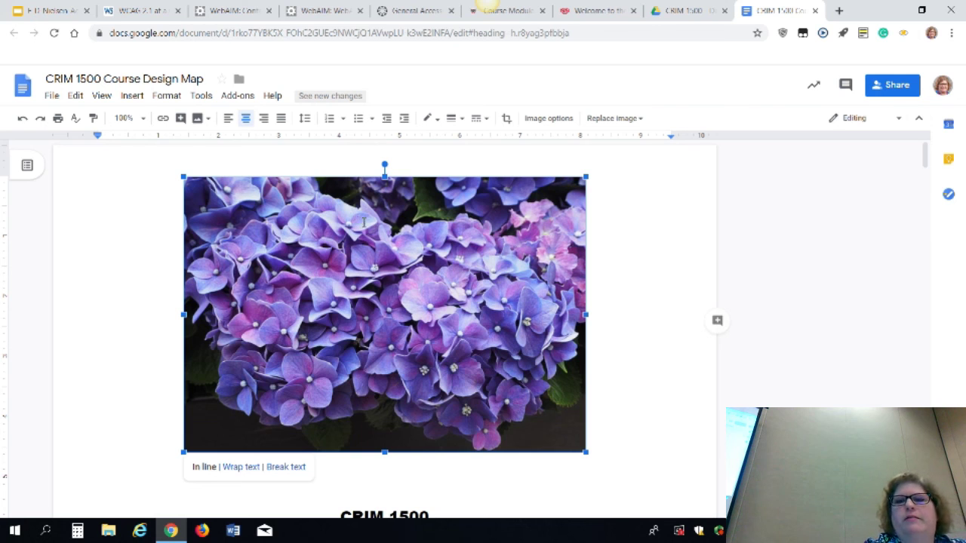
Delete the flower image and the blank lines above the CRIM 1500 title
{"action": "key", "text": "Delete"}
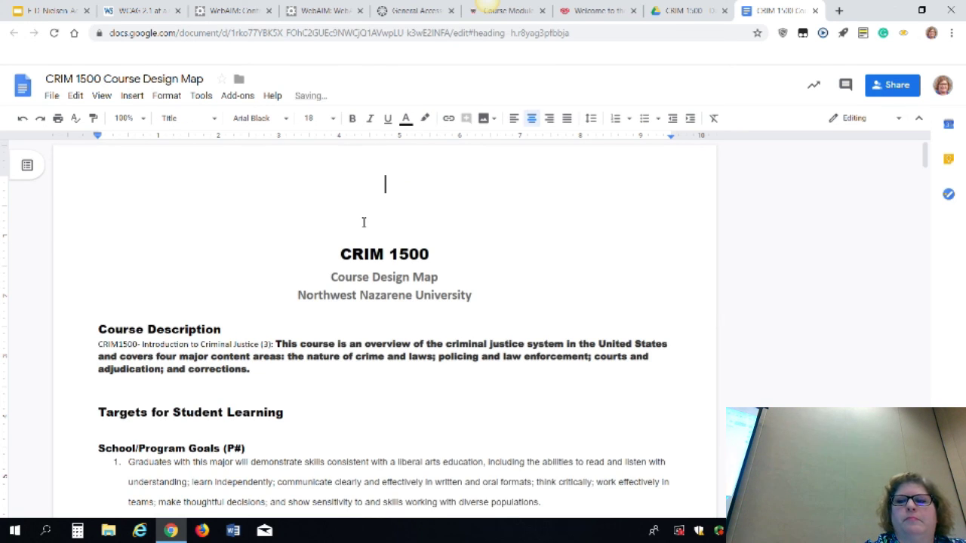
{"action": "key", "text": "BackSpace"}
{"action": "key", "text": "Delete"}
{"action": "key", "text": "Delete"}
{"action": "key", "text": "Delete"}
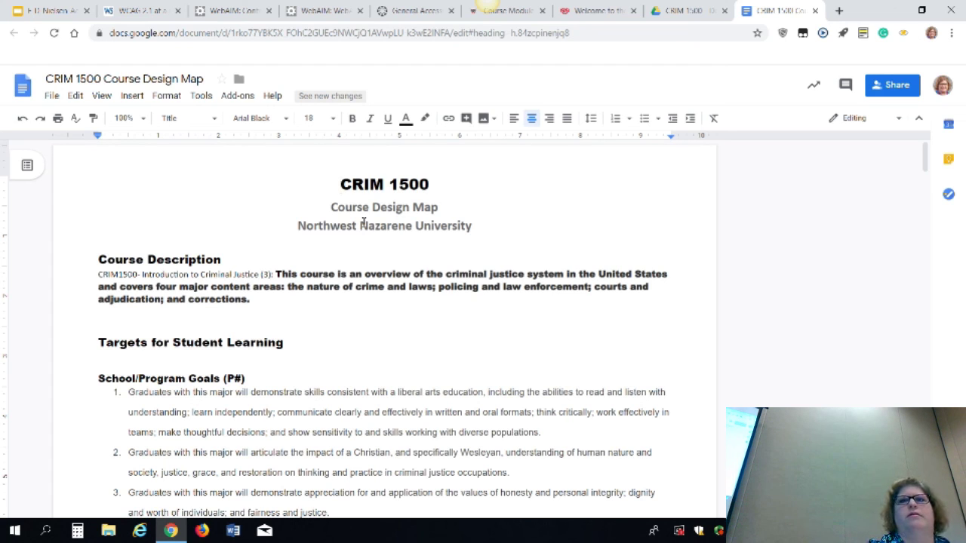
Close the course design map, switch to the Google Slides accessibility presentation and advance from Resources to the full-screen Questions slide
{"action": "left_click", "coordinate": [814, 11]}
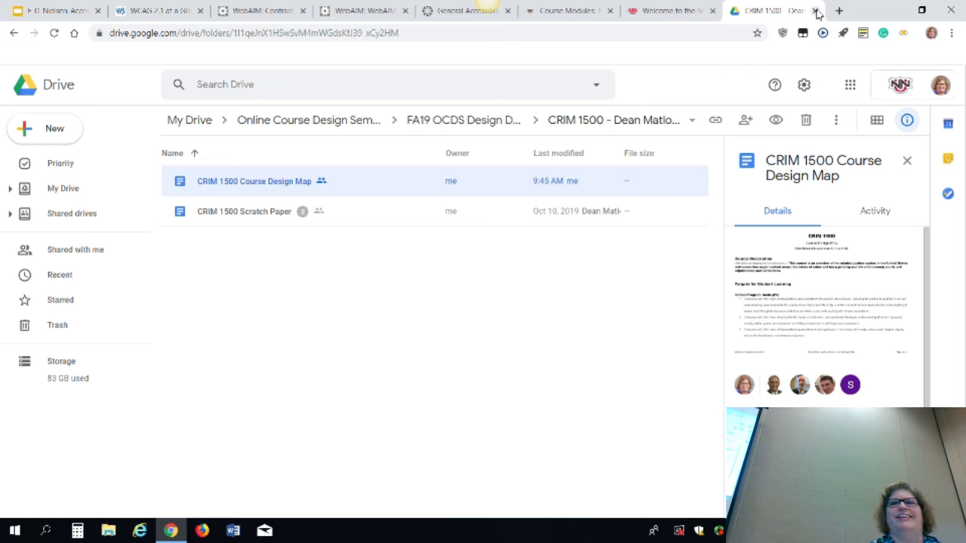
{"action": "left_click", "coordinate": [45, 8]}
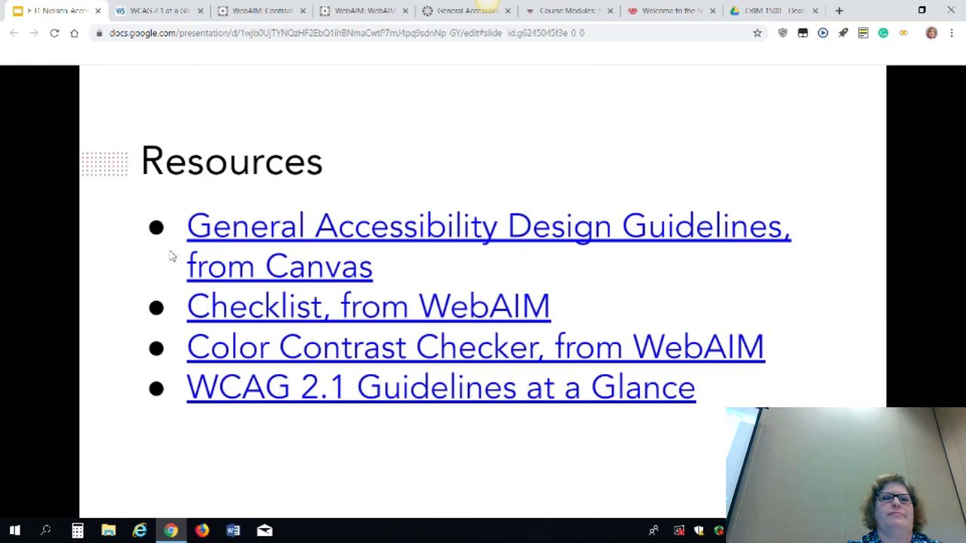
{"action": "left_click", "coordinate": [111, 492]}
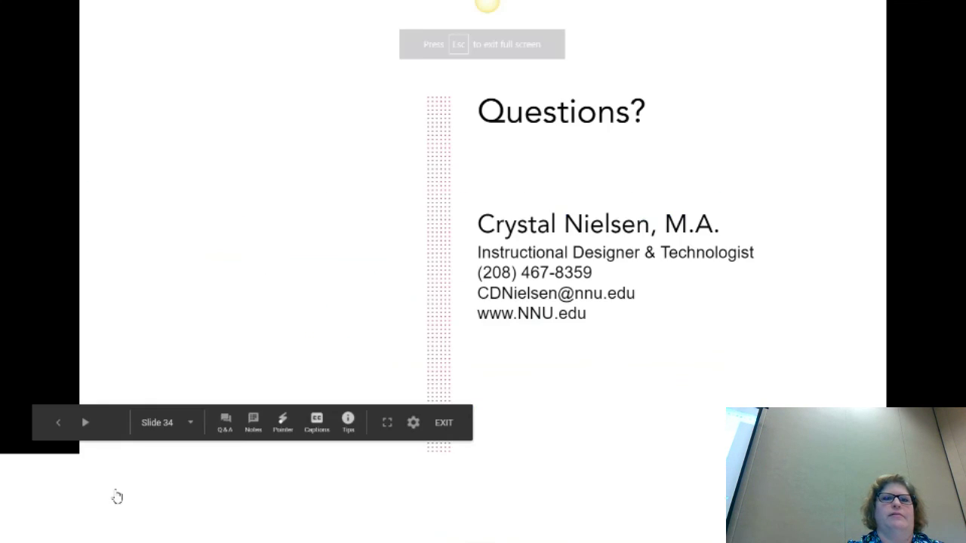